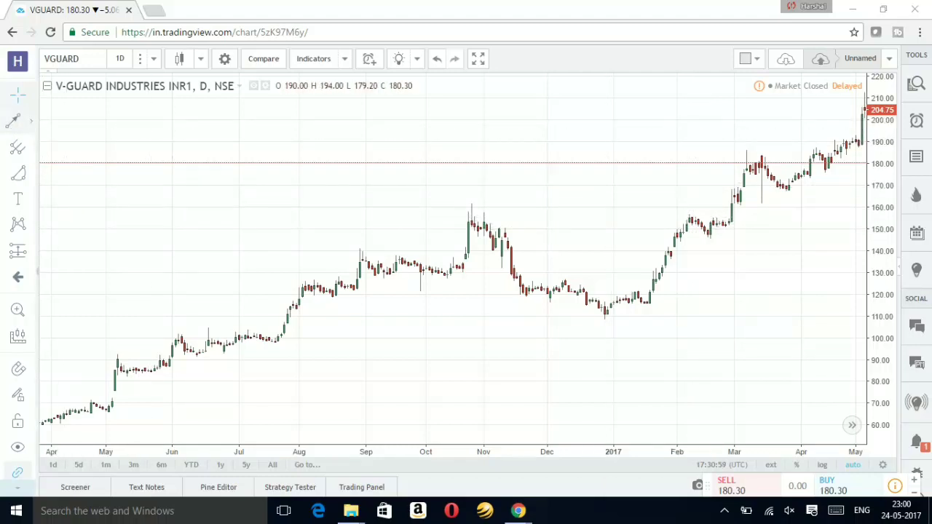
Step: Draw a horizontal line at 157.16, level with the October high
{"action": "left_click", "coordinate": [29, 121]}
{"action": "left_click", "coordinate": [95, 168]}
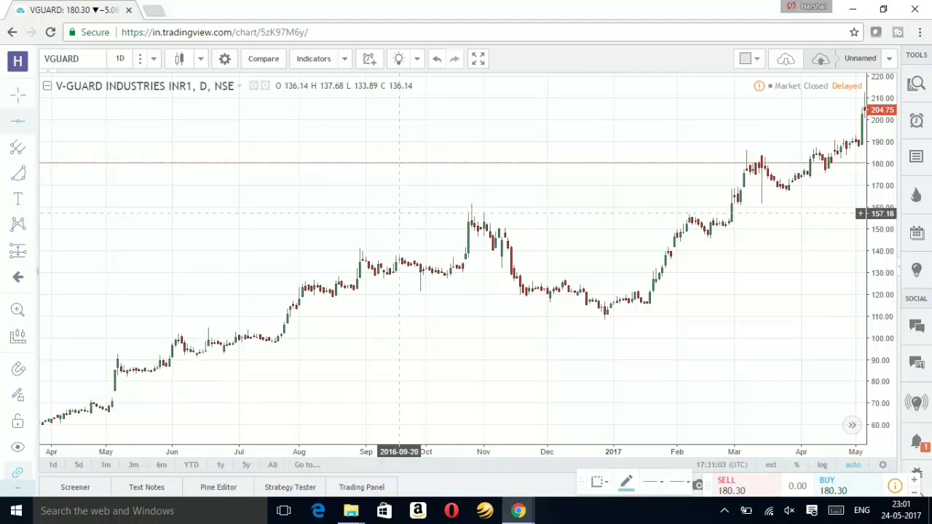
{"action": "left_click", "coordinate": [452, 214]}
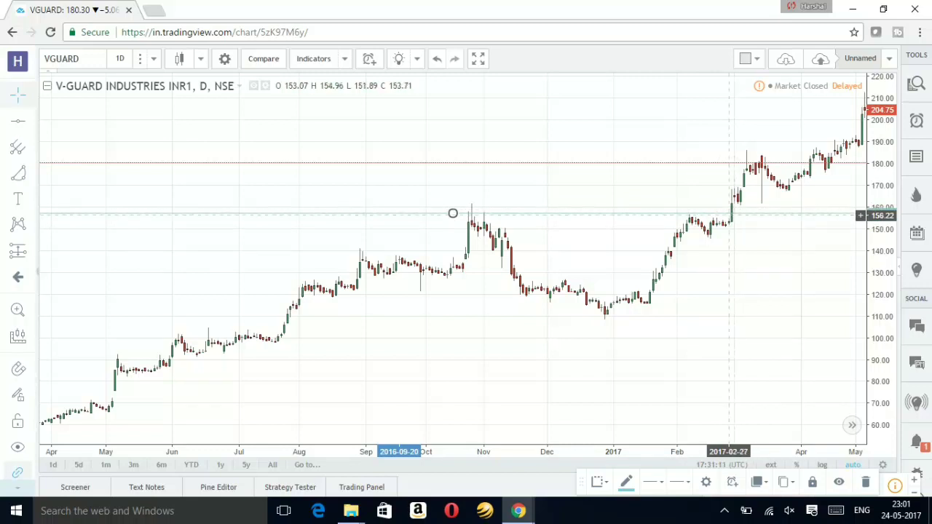
{"action": "scroll", "coordinate": [750, 250], "scroll_direction": "up", "scroll_amount": 3}
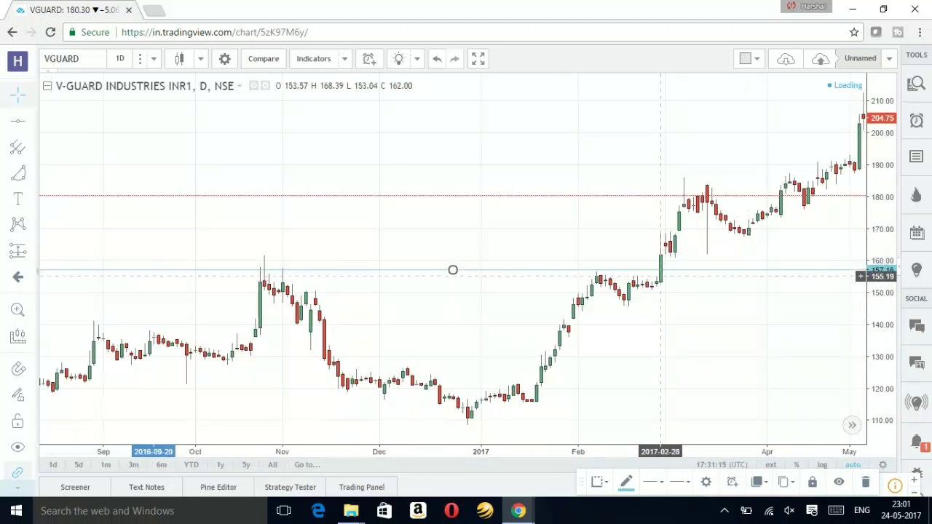
{"action": "scroll", "coordinate": [711, 275], "scroll_direction": "down", "scroll_amount": 1}
{"action": "scroll", "coordinate": [711, 275], "scroll_direction": "down", "scroll_amount": 2}
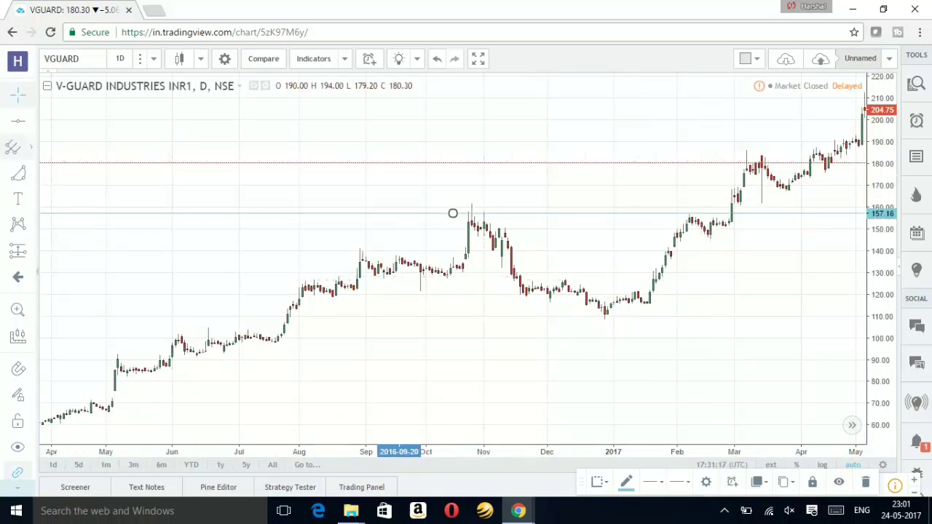
Step: Draw the cup arc from the October high to 2017-02-07, bottoming near 108
{"action": "left_click", "coordinate": [30, 172]}
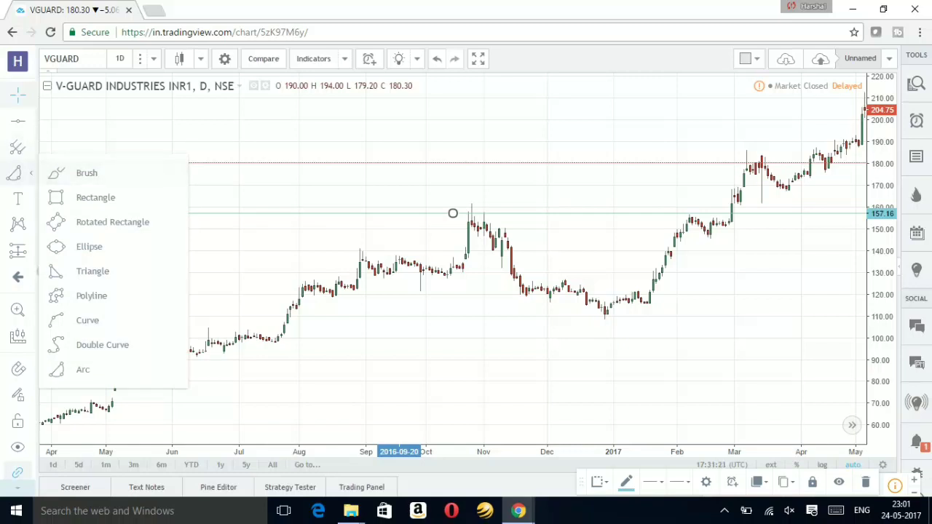
{"action": "left_click", "coordinate": [83, 369]}
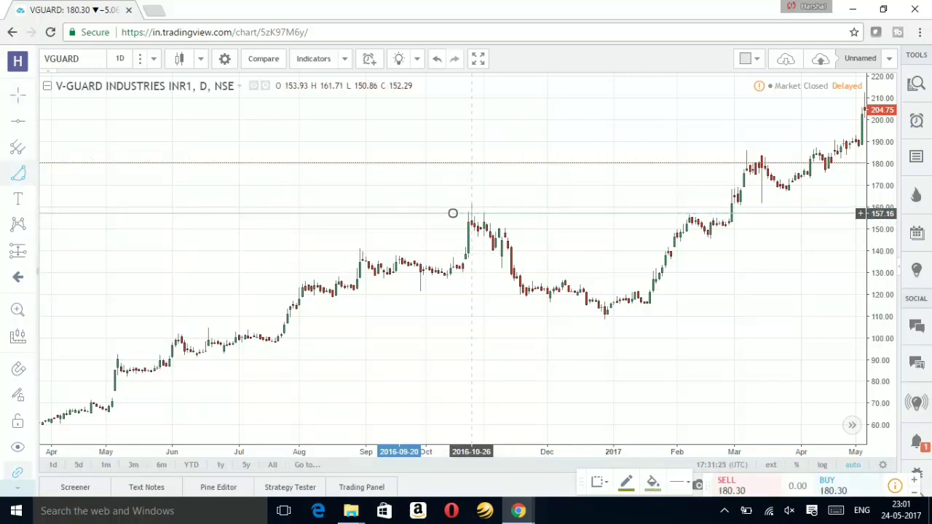
{"action": "left_click", "coordinate": [471, 214]}
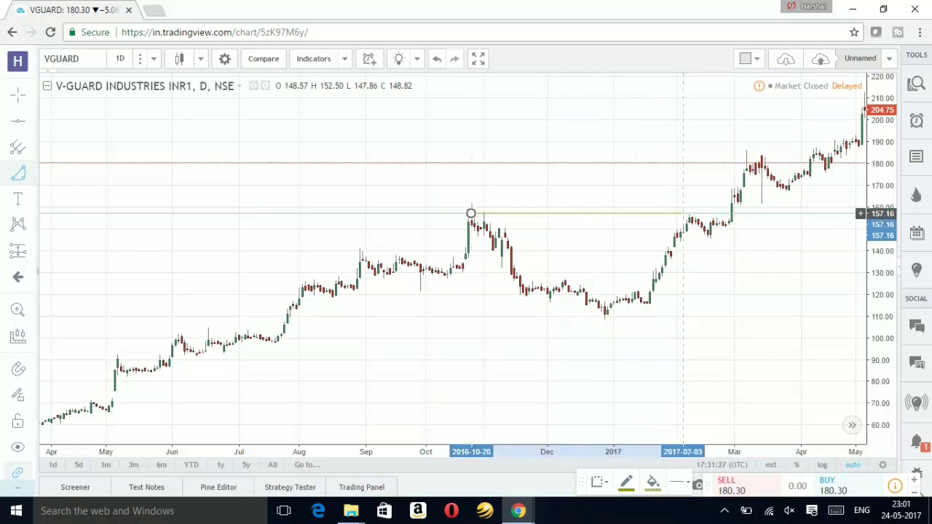
{"action": "left_click", "coordinate": [689, 213]}
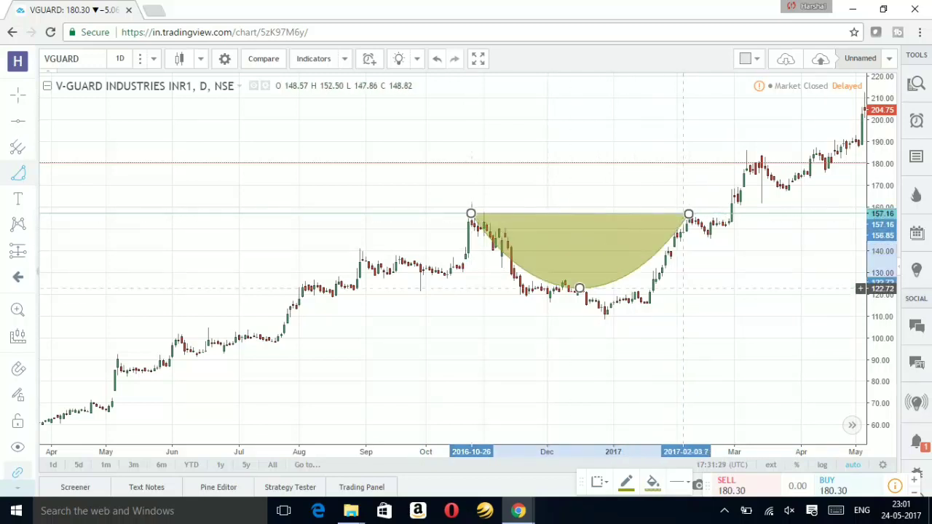
{"action": "left_click", "coordinate": [678, 321]}
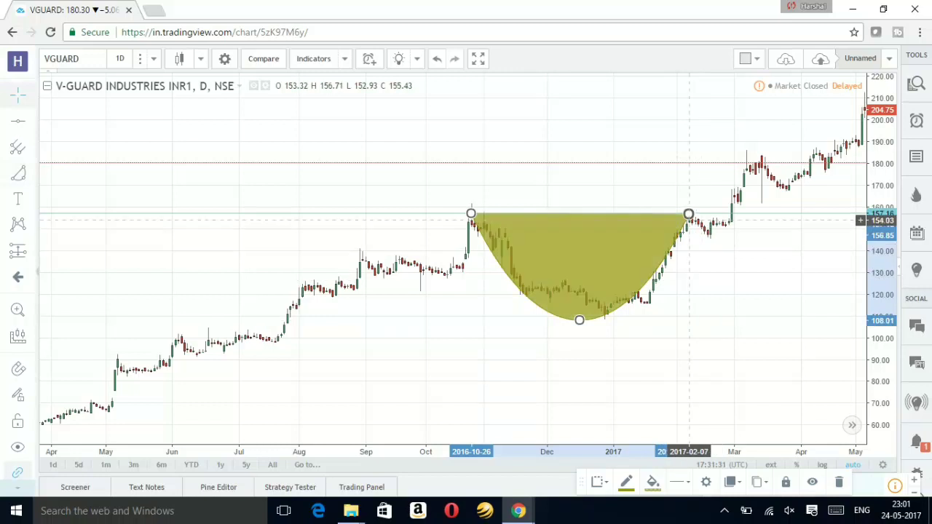
Step: Draw the handle arc from the cup's right rim to about 2017-03-01, dipping near 146.52
{"action": "left_click", "coordinate": [30, 173]}
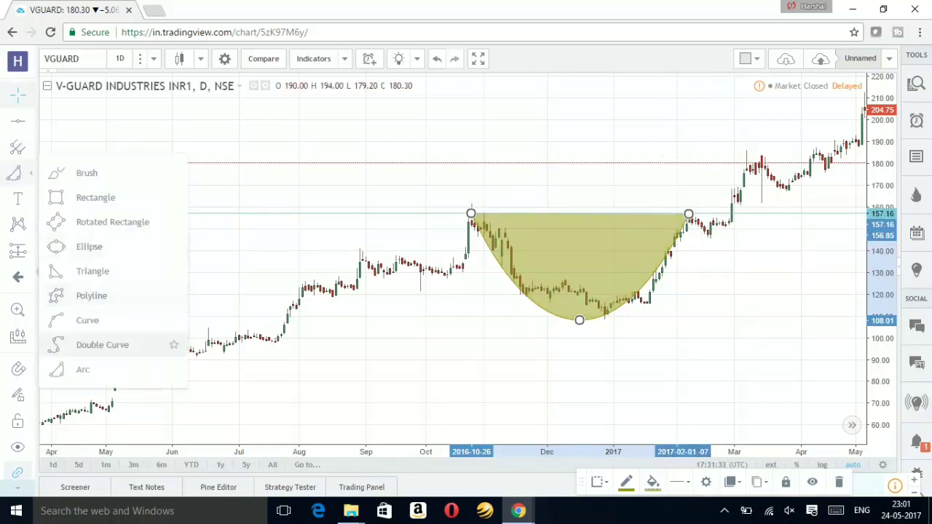
{"action": "left_click", "coordinate": [59, 368]}
{"action": "left_click", "coordinate": [689, 215]}
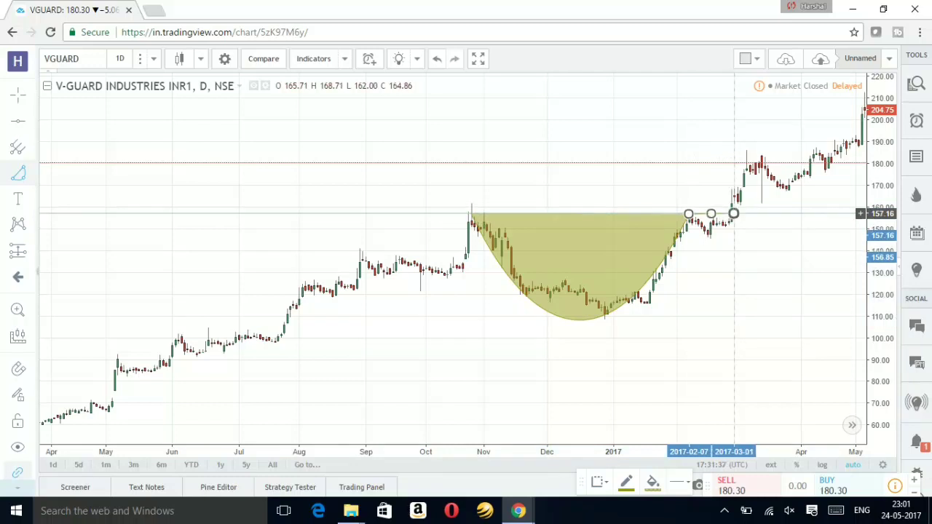
{"action": "left_click", "coordinate": [735, 213]}
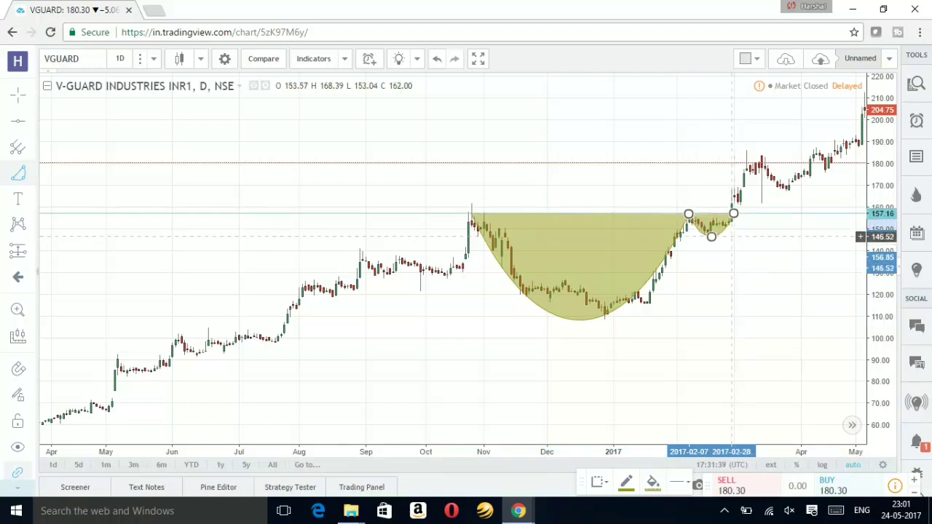
{"action": "left_click", "coordinate": [711, 239]}
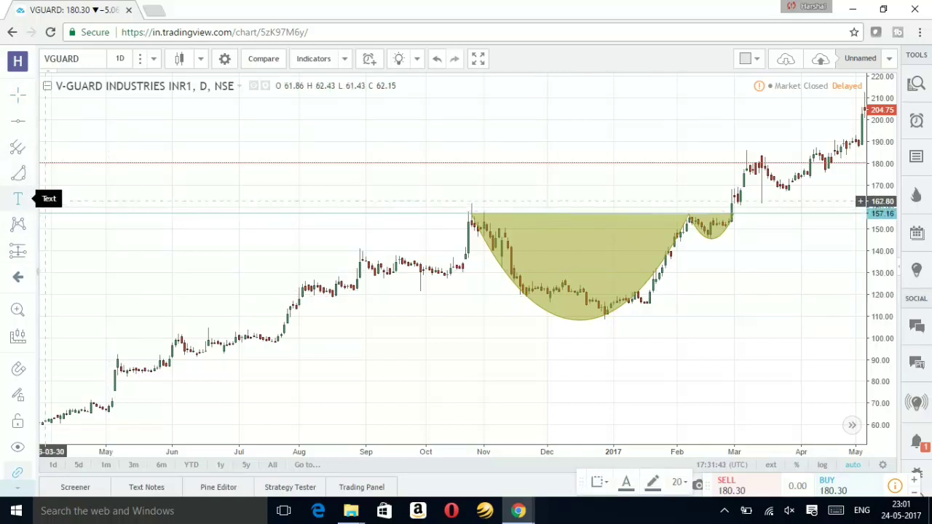
Step: Add a 'CUP' text label inside the cup
{"action": "left_click", "coordinate": [31, 198]}
{"action": "left_click", "coordinate": [81, 199]}
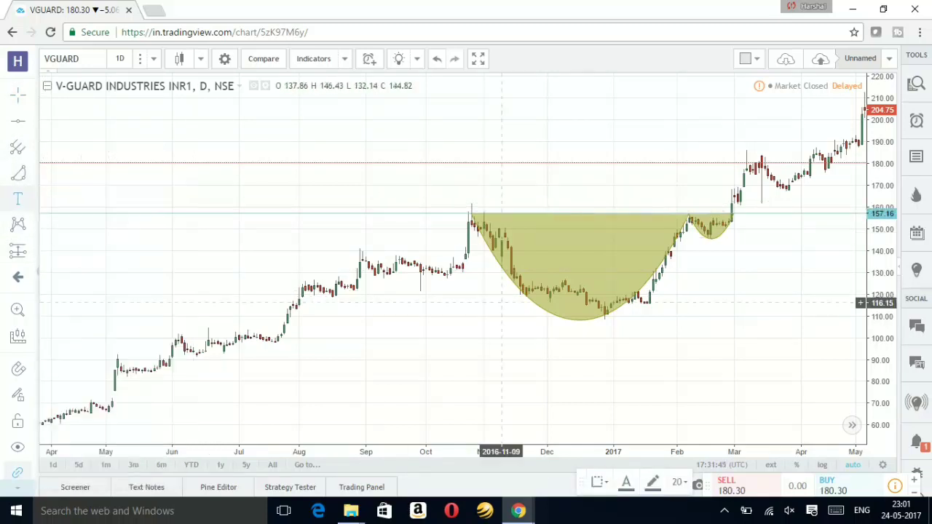
{"action": "left_click", "coordinate": [564, 255]}
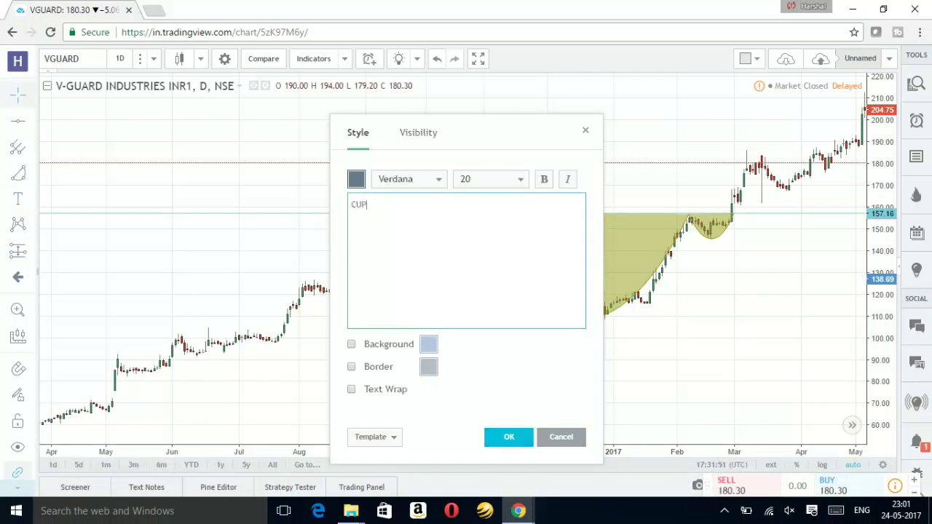
{"action": "left_click", "coordinate": [509, 438]}
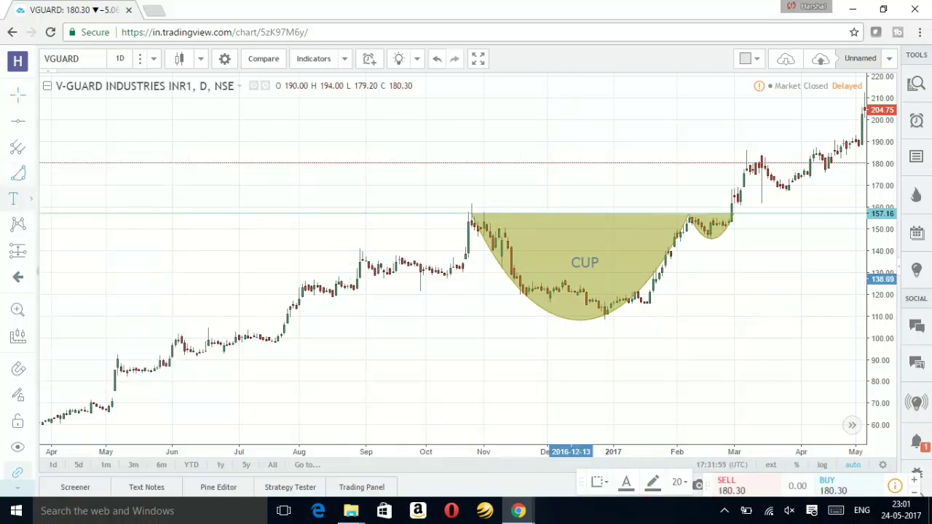
Step: Add a 'HANDLE' text label and position it just below the handle
{"action": "left_click", "coordinate": [31, 199]}
{"action": "left_click", "coordinate": [80, 198]}
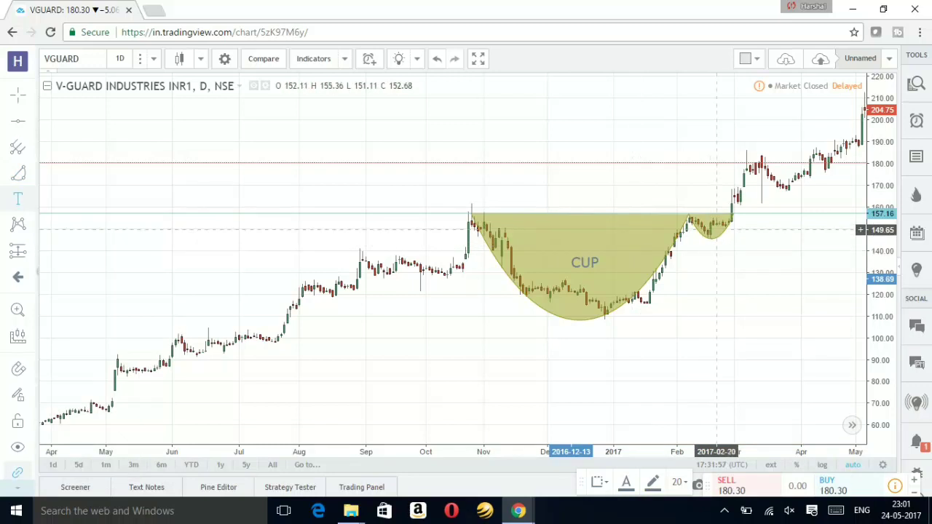
{"action": "left_click", "coordinate": [717, 233]}
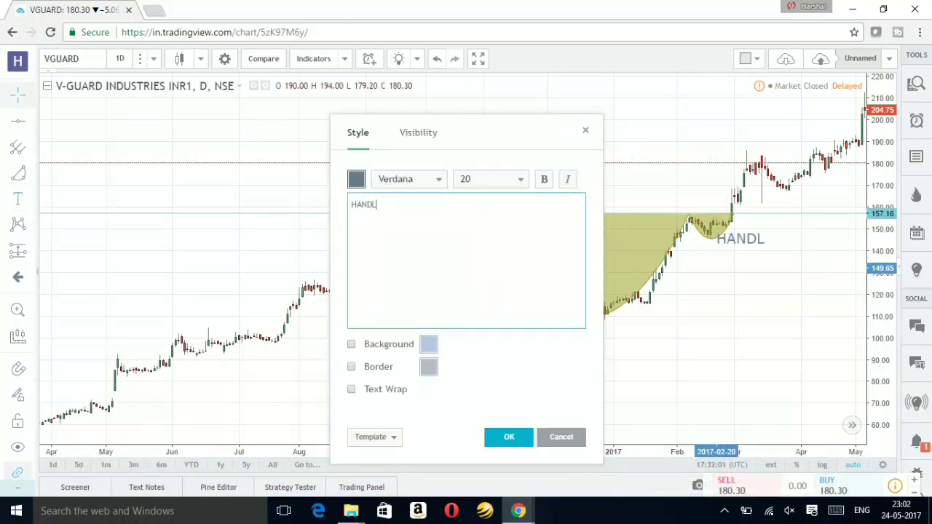
{"action": "left_click", "coordinate": [510, 437]}
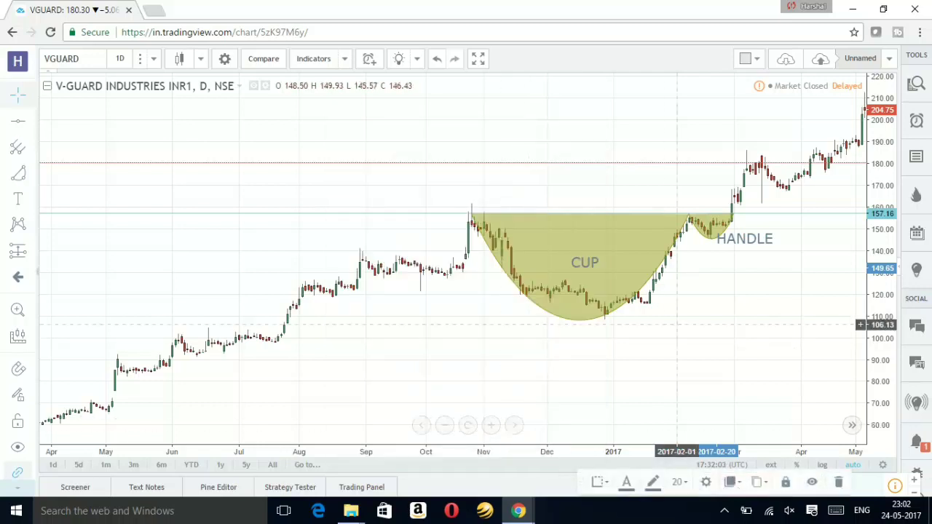
{"action": "left_click_drag", "start_coordinate": [737, 236], "coordinate": [710, 245]}
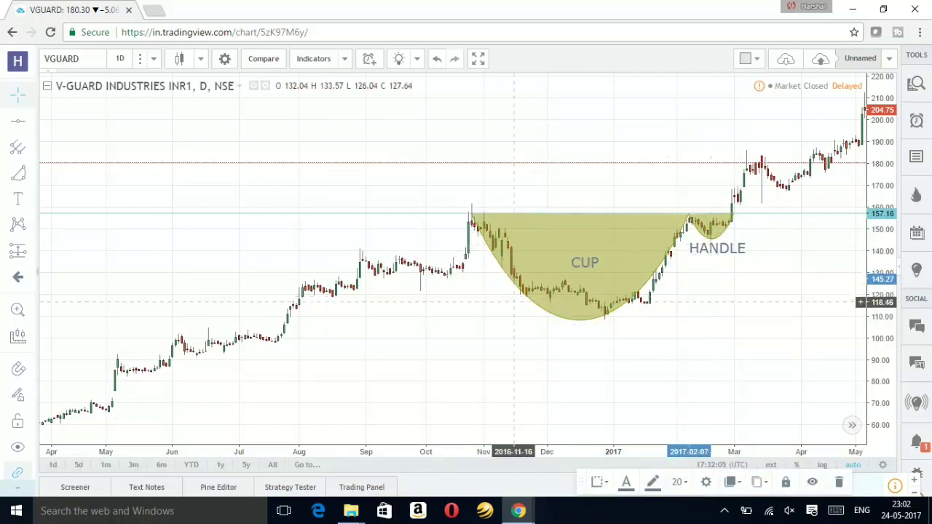
Step: Draw an arrow from the cup bottom near 108 up to the 157.16 rim, and copy it
{"action": "left_click", "coordinate": [30, 146]}
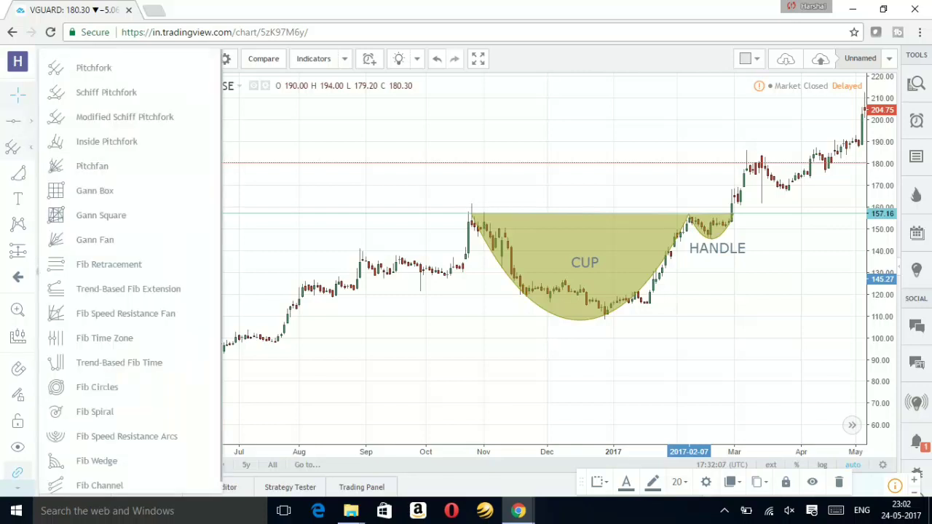
{"action": "left_click", "coordinate": [31, 121]}
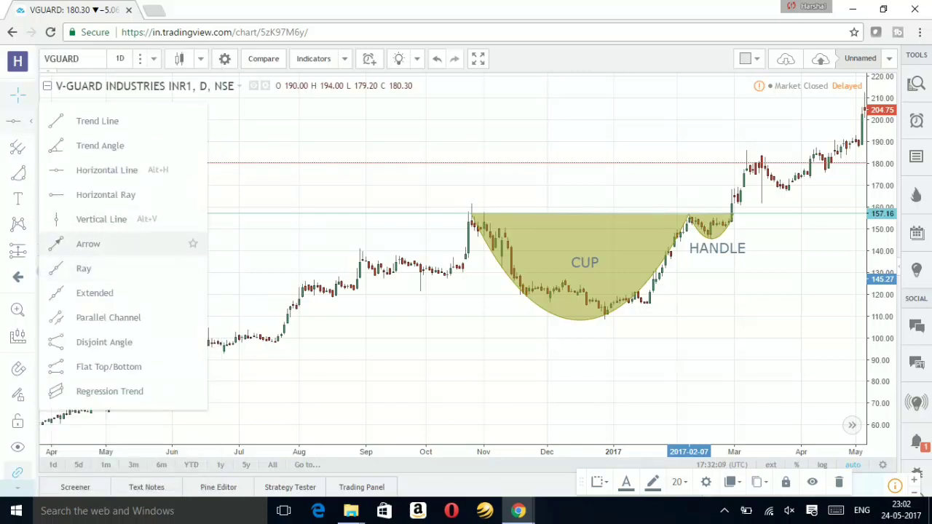
{"action": "left_click", "coordinate": [87, 244]}
{"action": "left_click_drag", "start_coordinate": [582, 319], "coordinate": [583, 215]}
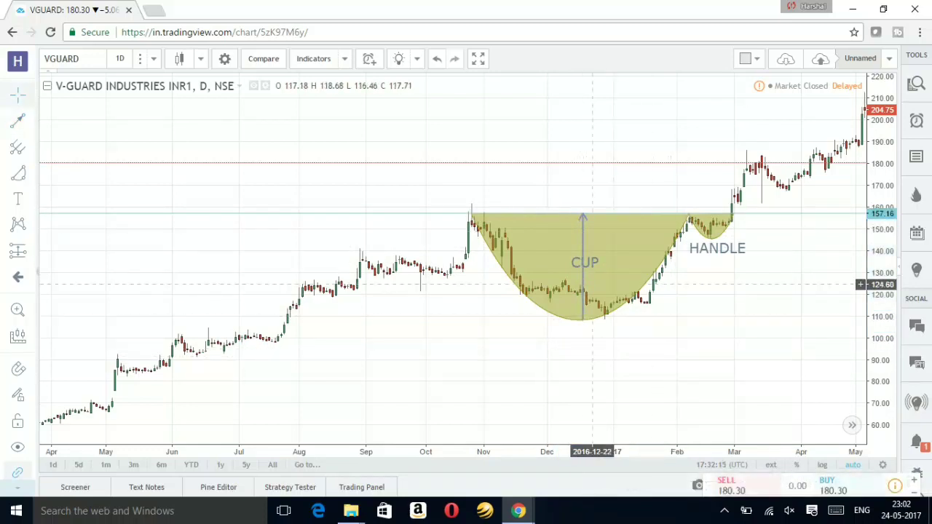
{"action": "right_click", "coordinate": [584, 248]}
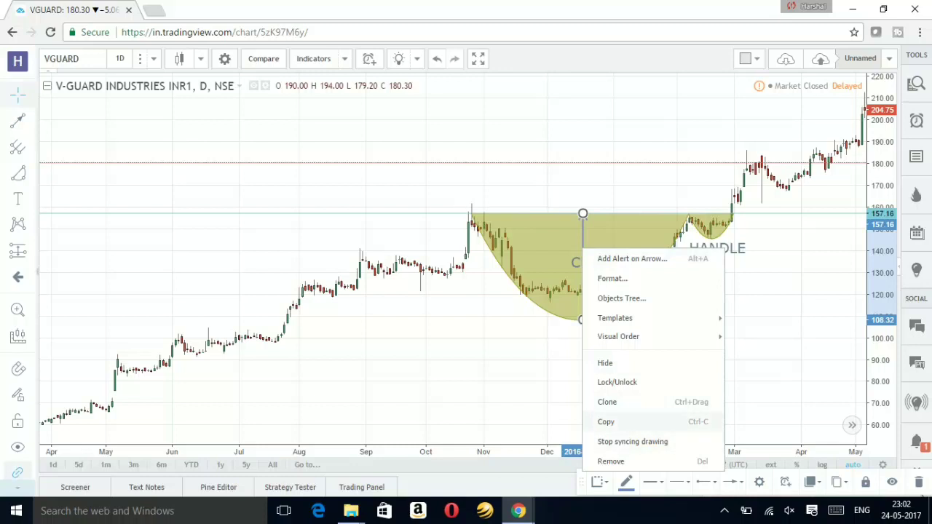
{"action": "left_click", "coordinate": [615, 420]}
{"action": "right_click", "coordinate": [689, 352]}
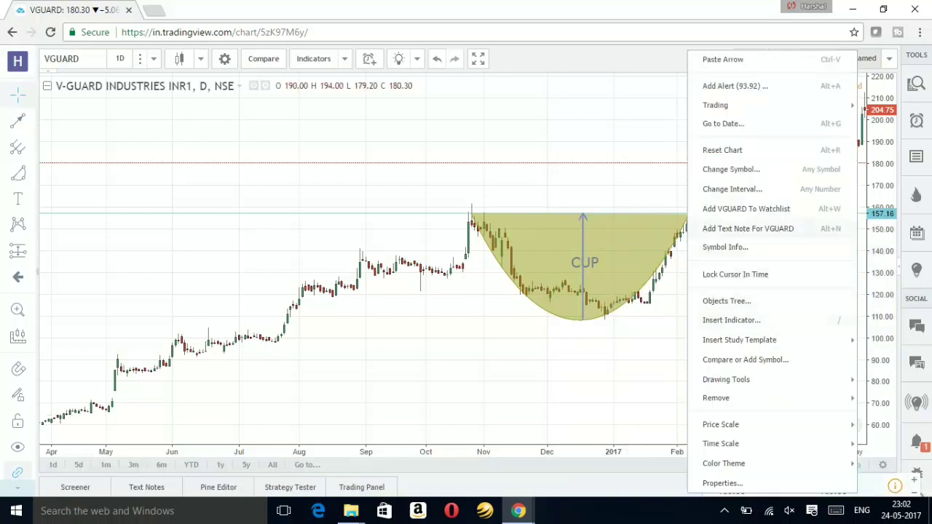
Step: Paste the depth arrow above the handle, rising from the rim toward about 205
{"action": "left_click", "coordinate": [723, 59]}
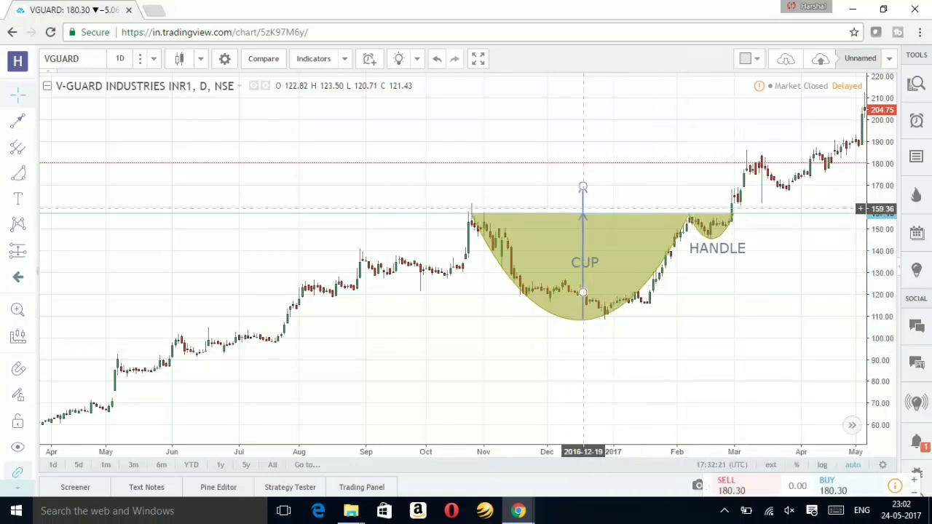
{"action": "mouse_move", "coordinate": [582, 205]}
{"action": "left_mouse_down"}
{"action": "mouse_move", "coordinate": [707, 155]}
{"action": "mouse_move", "coordinate": [716, 127]}
{"action": "left_mouse_up"}
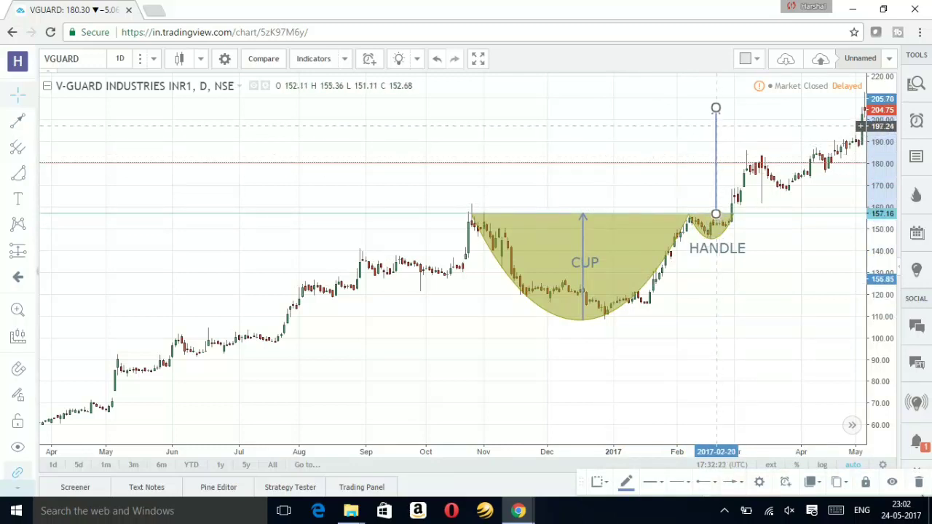
{"action": "left_click", "coordinate": [838, 289]}
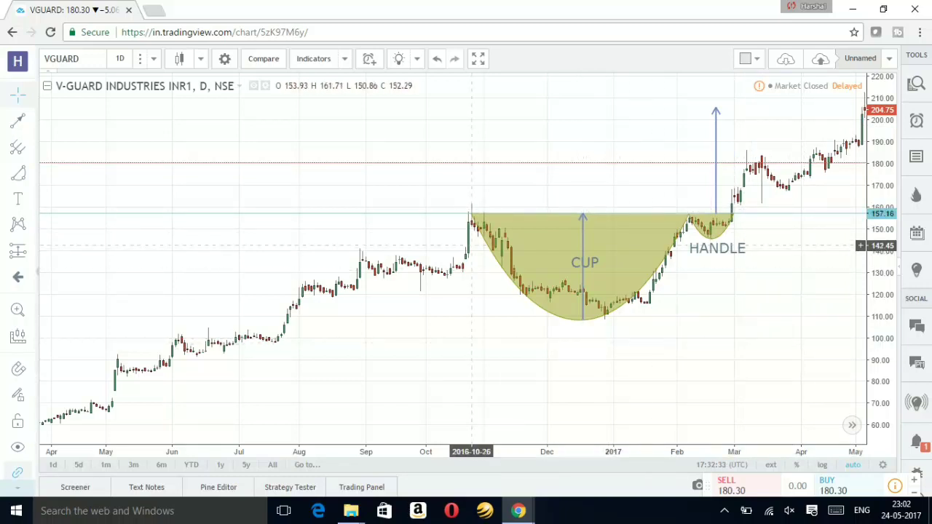
{"action": "left_click", "coordinate": [17, 120]}
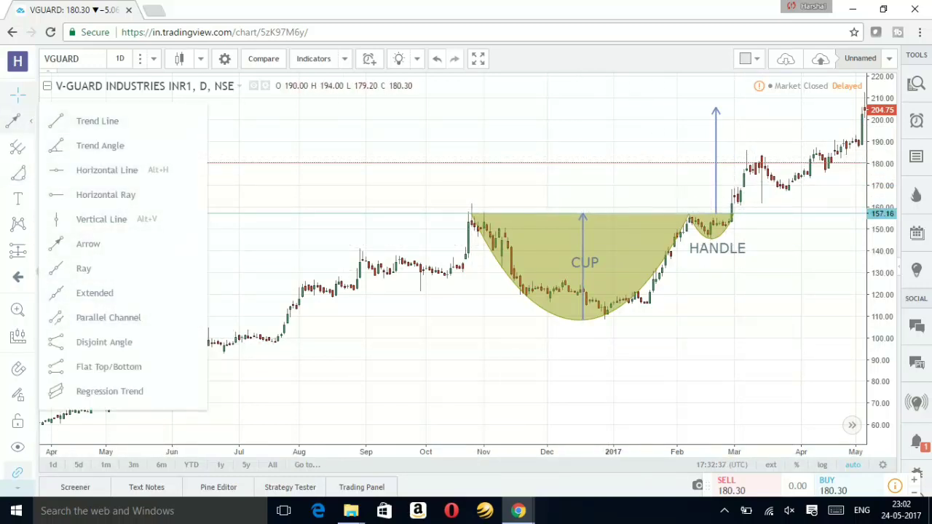
Step: Draw a diagonal arrow from below-right of the handle to the breakout at the 157.16 rim
{"action": "left_click", "coordinate": [84, 268]}
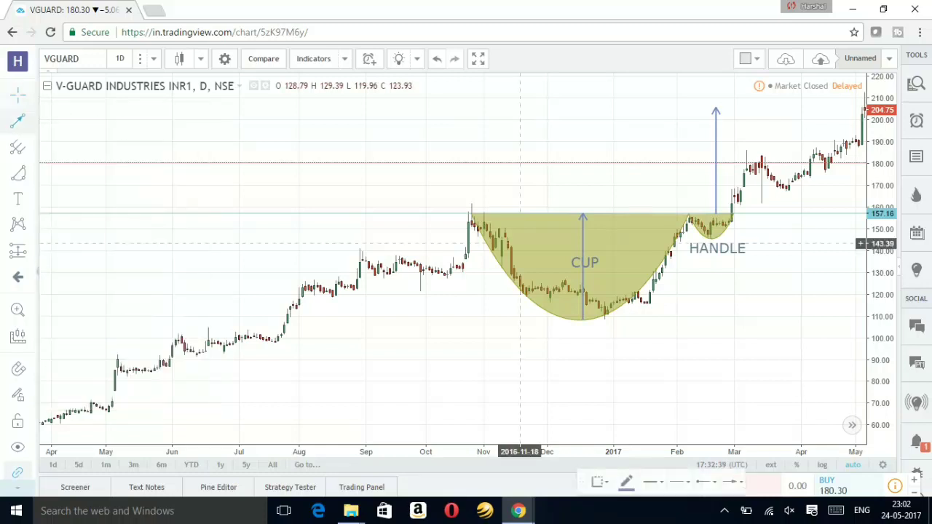
{"action": "left_click", "coordinate": [779, 254]}
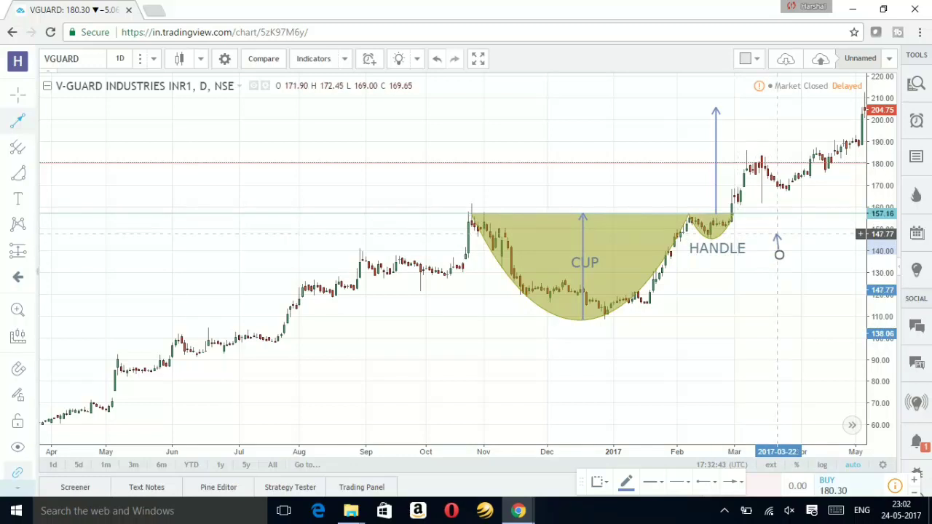
{"action": "left_click", "coordinate": [740, 217]}
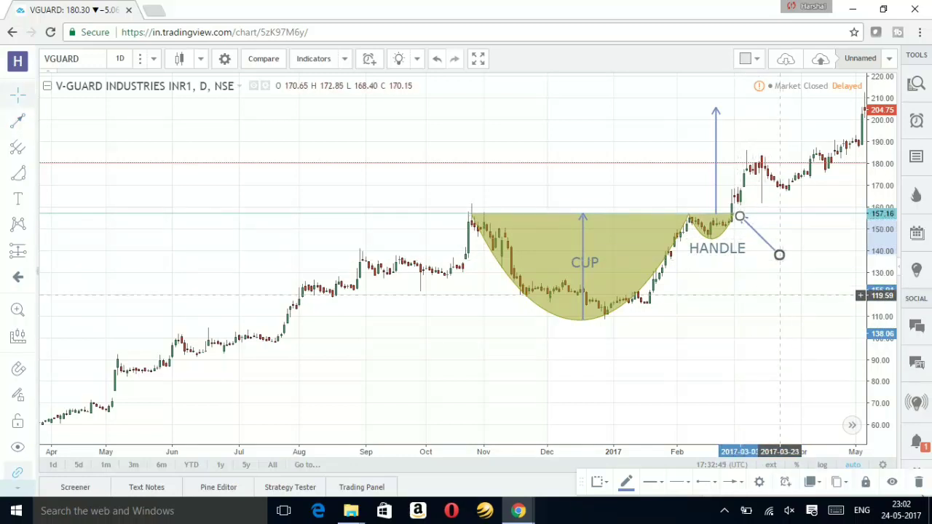
{"action": "left_click", "coordinate": [740, 295]}
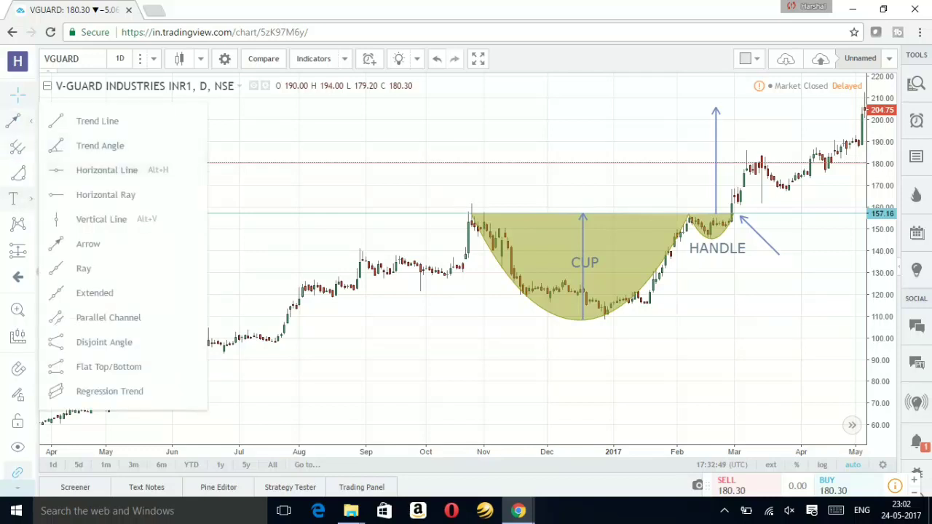
Step: Add an 'ENTRY' label beside the breakout arrow's tip
{"action": "mouse_move", "coordinate": [19, 198]}
{"action": "left_click", "coordinate": [66, 198]}
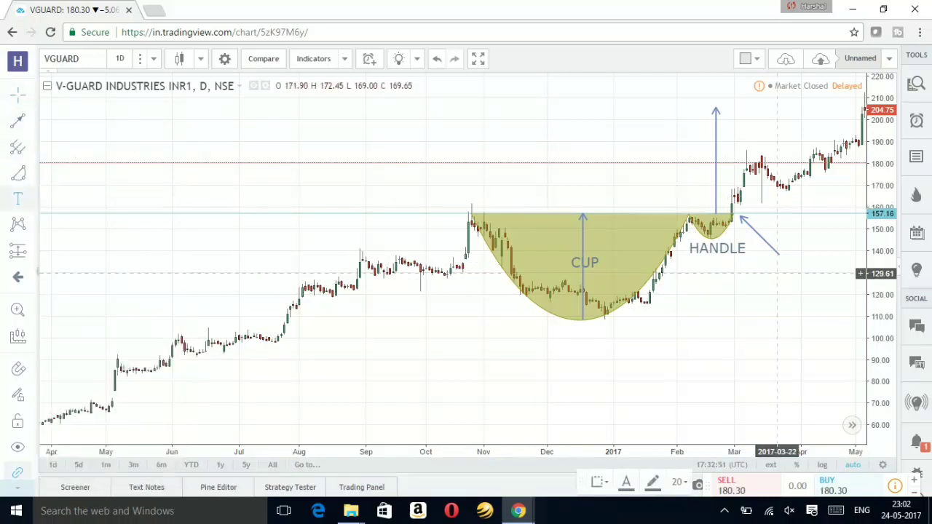
{"action": "left_click", "coordinate": [780, 246]}
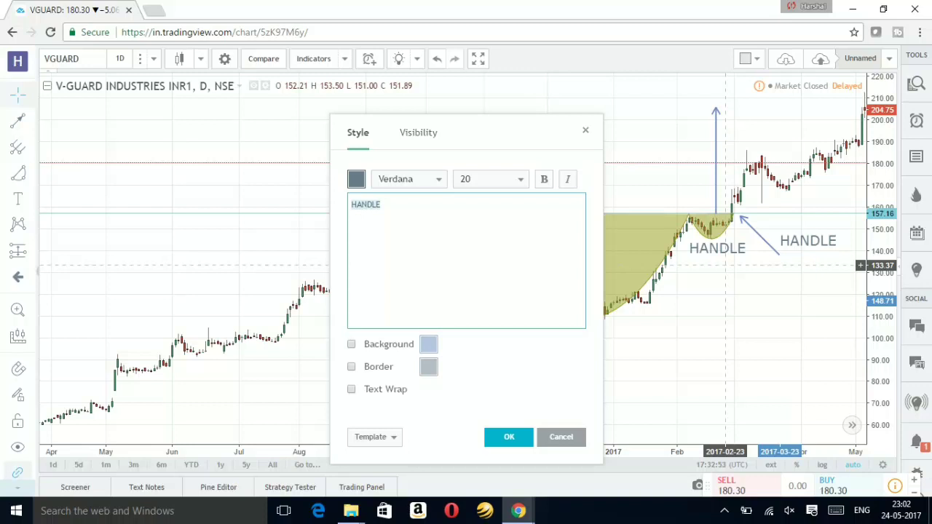
{"action": "type", "text": "ENTR"}
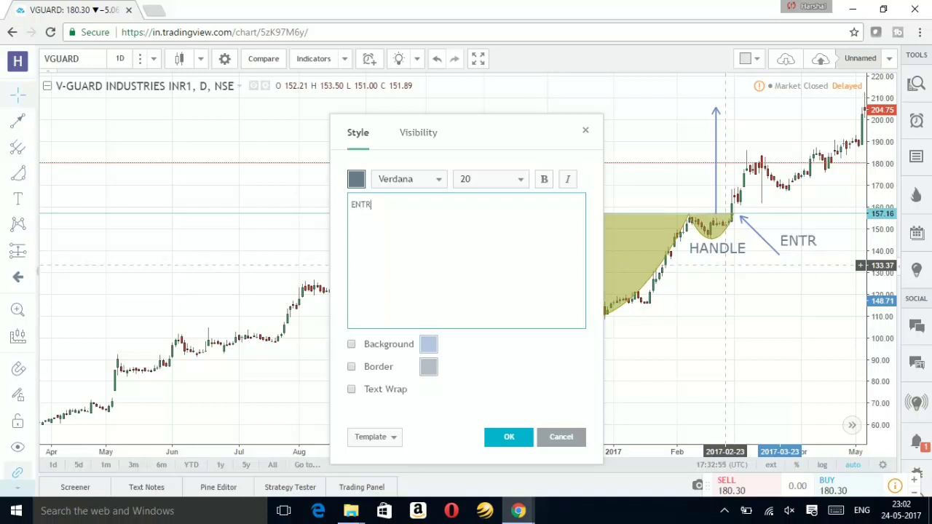
{"action": "type", "text": "Y"}
{"action": "left_click", "coordinate": [509, 437]}
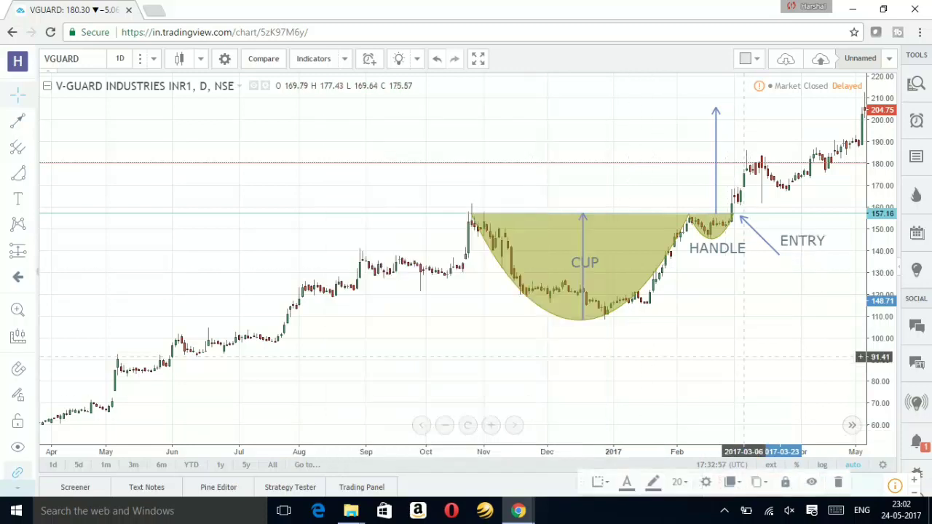
{"action": "left_click_drag", "start_coordinate": [807, 242], "coordinate": [738, 209]}
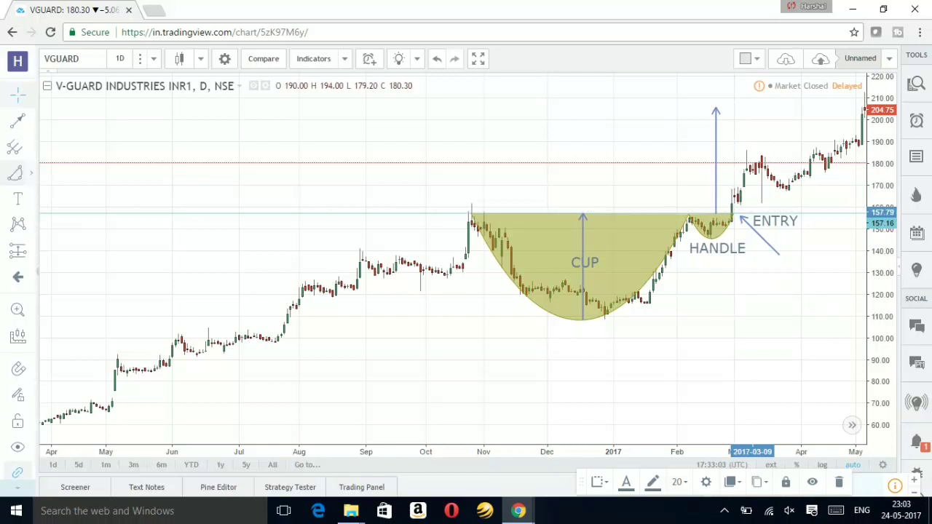
{"action": "left_click", "coordinate": [31, 199]}
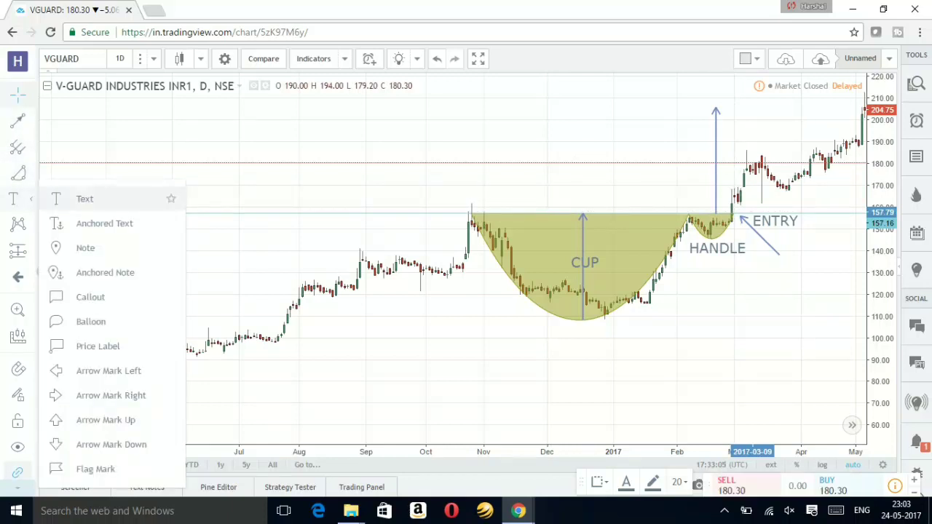
Step: Add a 'TARGET' label beside the upper arrow's tip near 205
{"action": "left_click", "coordinate": [65, 197]}
{"action": "left_click", "coordinate": [735, 117]}
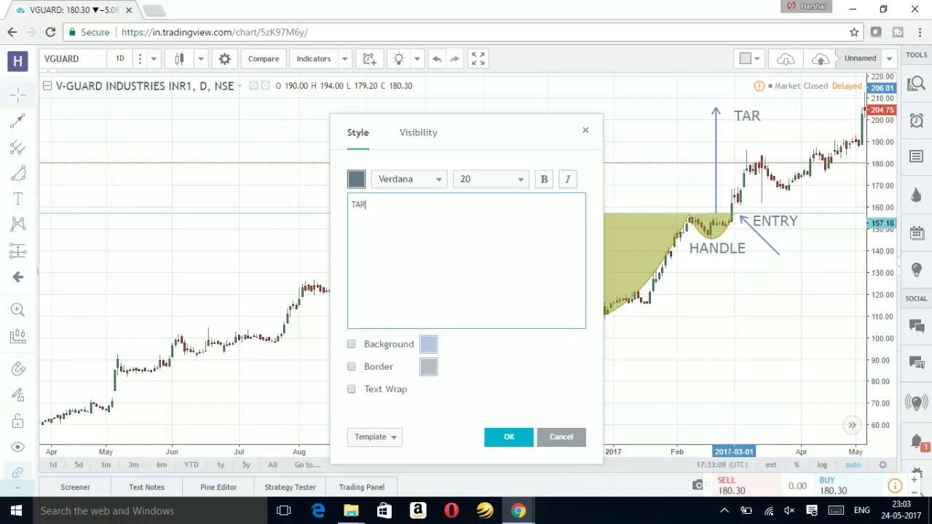
{"action": "left_click", "coordinate": [510, 437]}
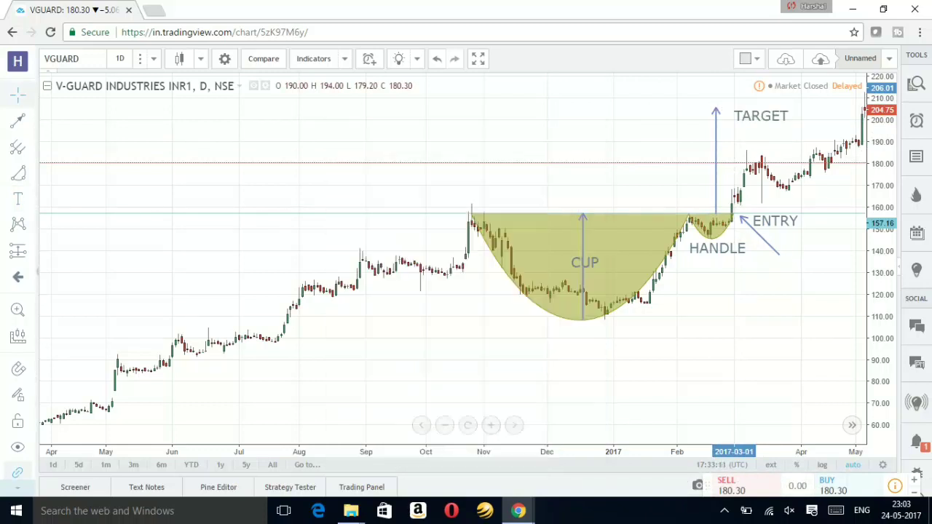
{"action": "left_click_drag", "start_coordinate": [734, 117], "coordinate": [719, 104]}
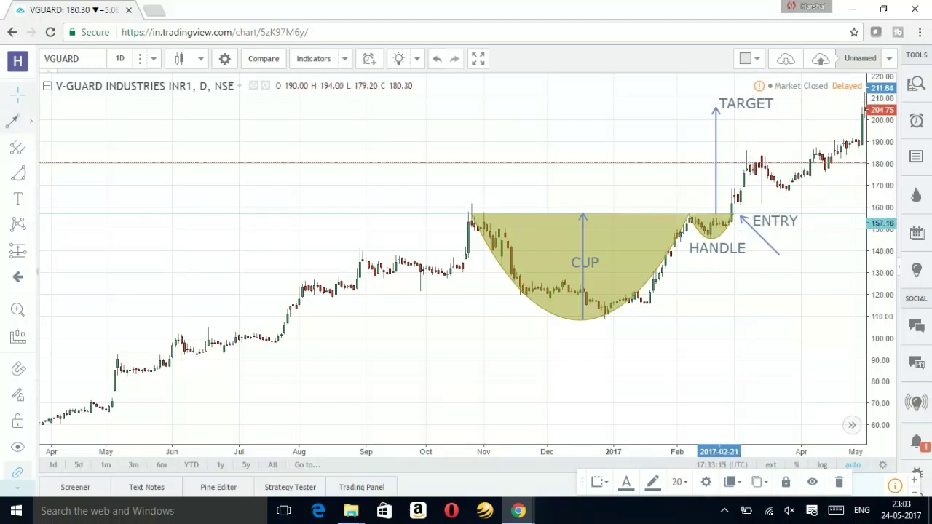
{"action": "left_click", "coordinate": [30, 121]}
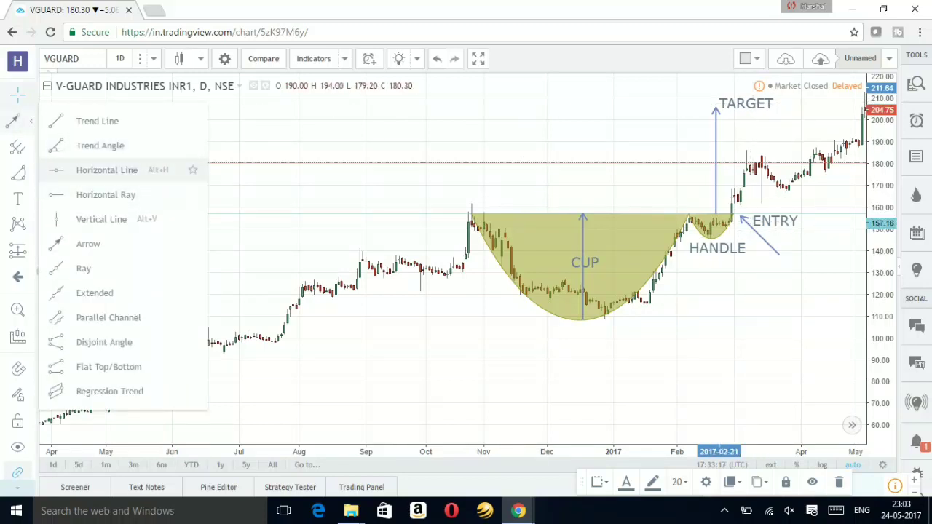
Step: Draw a horizontal line at 144.01, then select the cup and handle shapes
{"action": "left_click", "coordinate": [107, 169]}
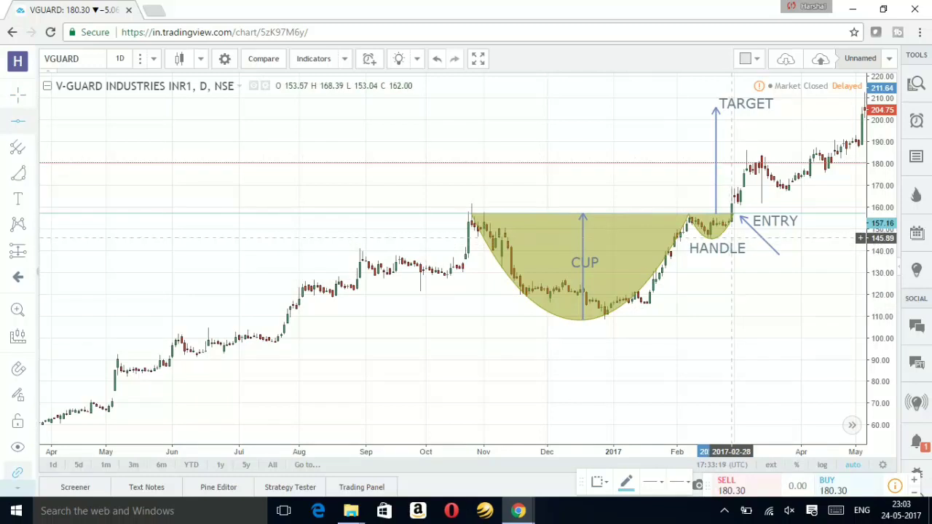
{"action": "left_click", "coordinate": [732, 242]}
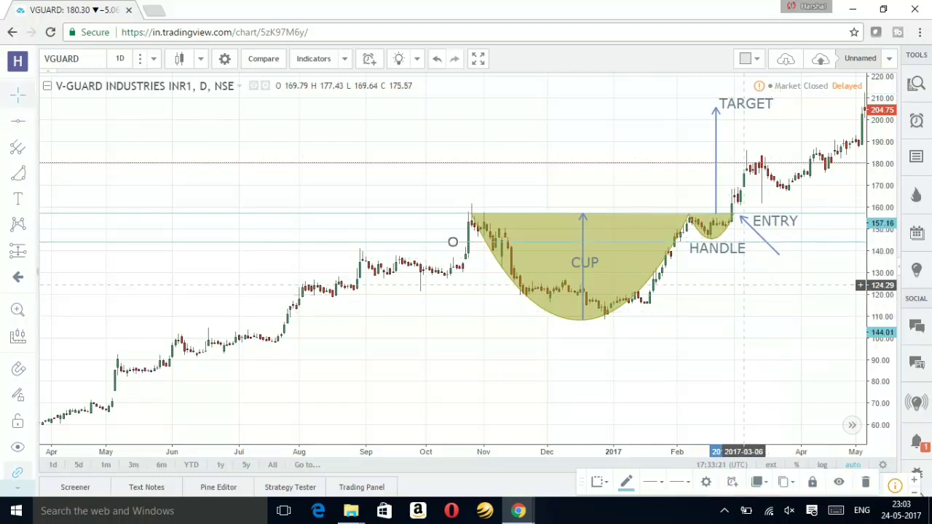
{"action": "left_click", "coordinate": [470, 212]}
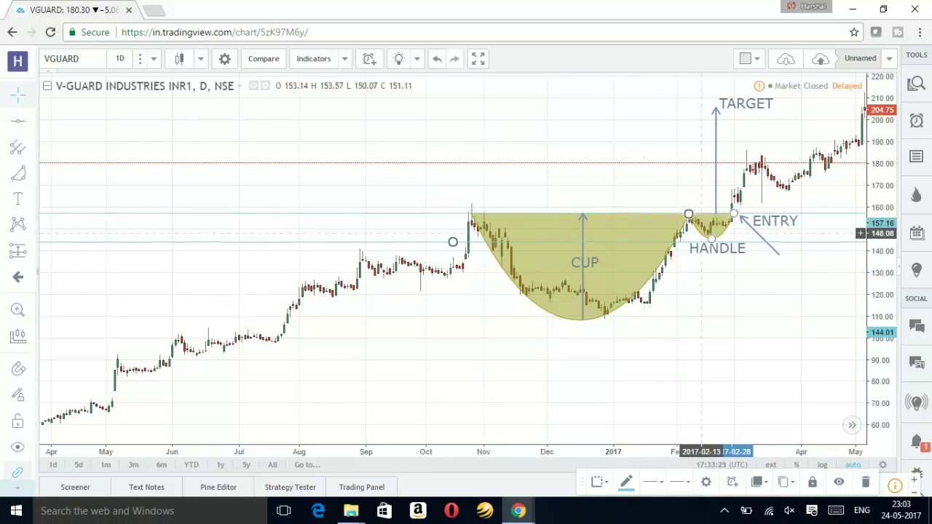
{"action": "left_click", "coordinate": [733, 213]}
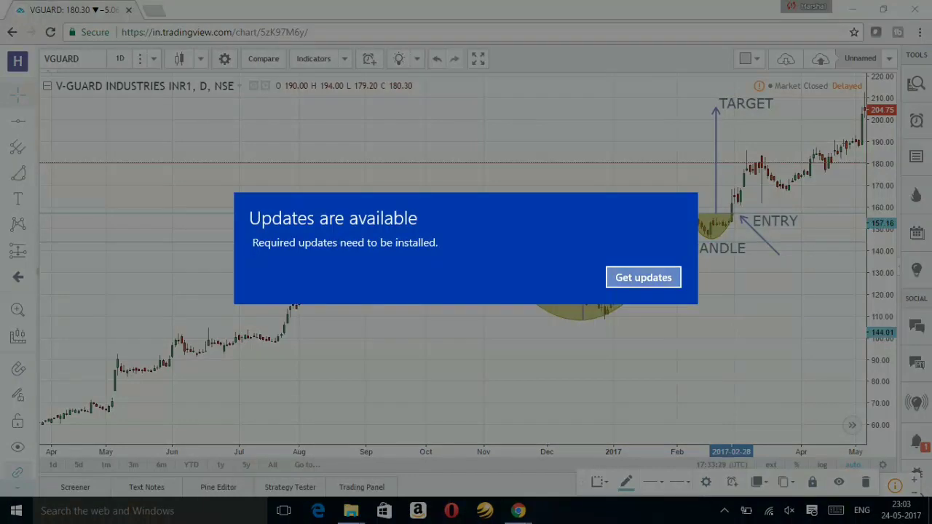
Step: Accept the Get updates prompt and close Windows Settings to return to the chart
{"action": "key", "text": "Return"}
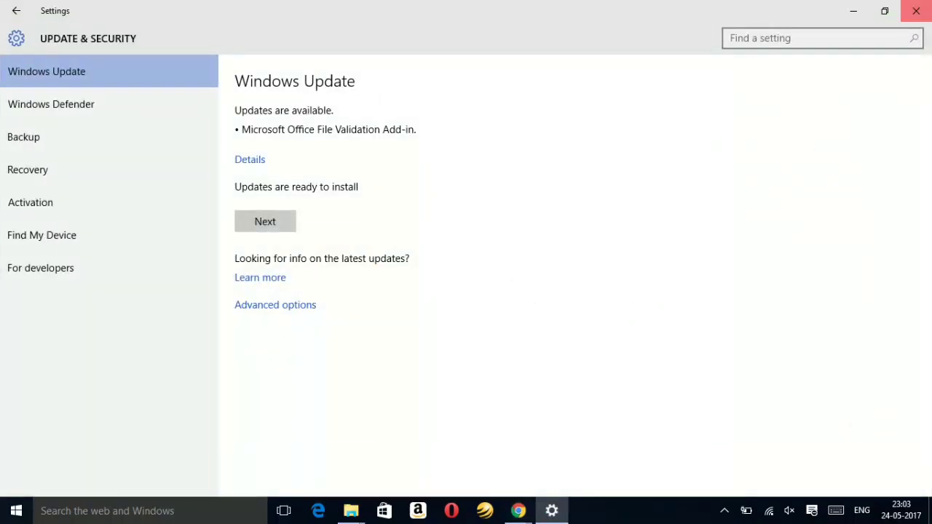
{"action": "left_click", "coordinate": [917, 10]}
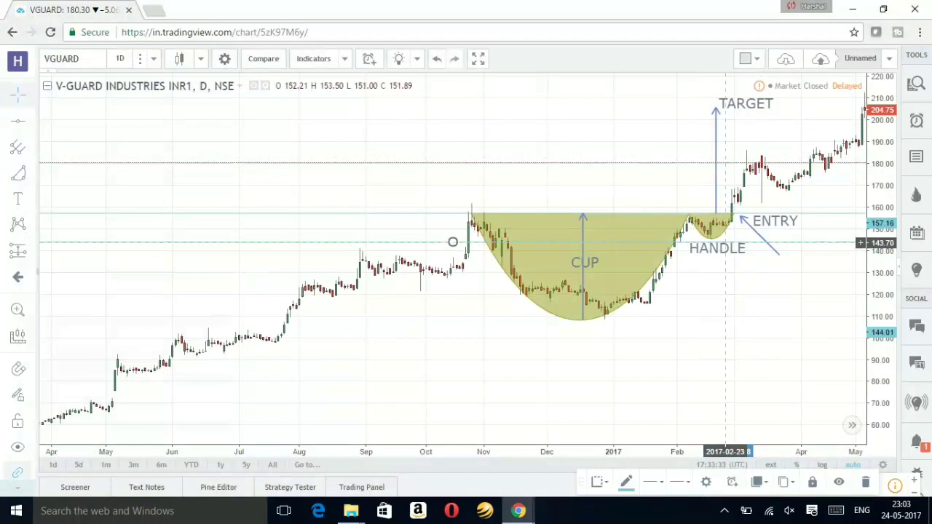